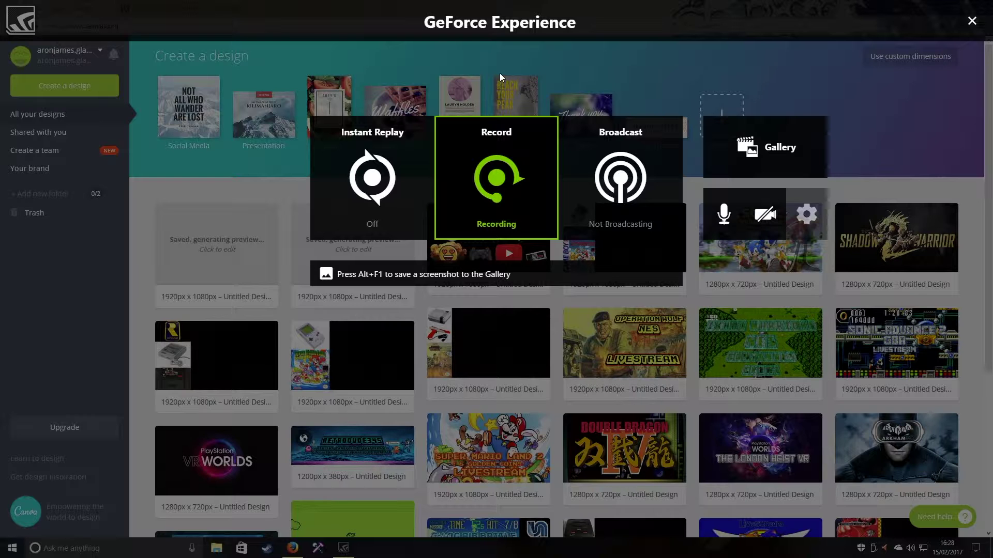
Create a new custom-size blank design of 1920 x 1080 px.
left_click(971, 20)
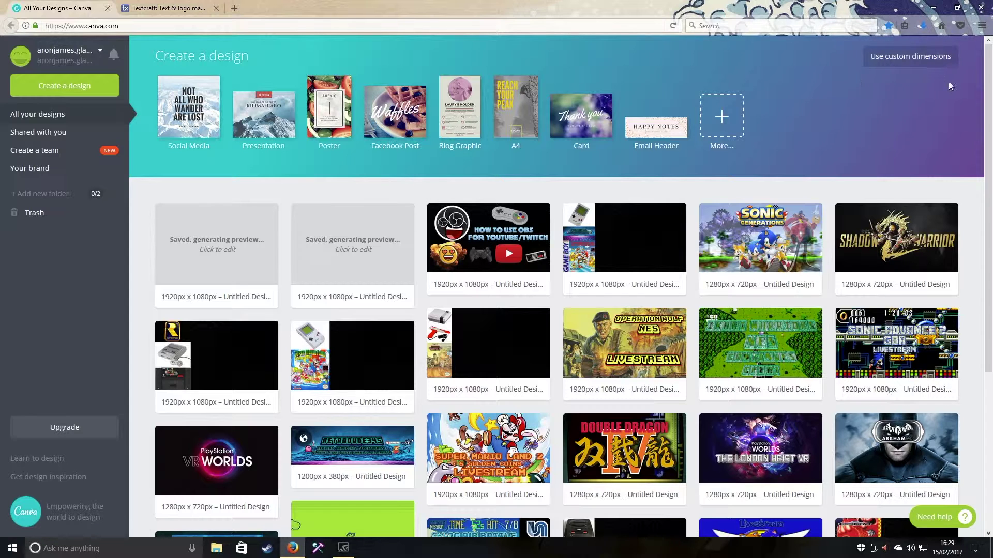
left_click(880, 56)
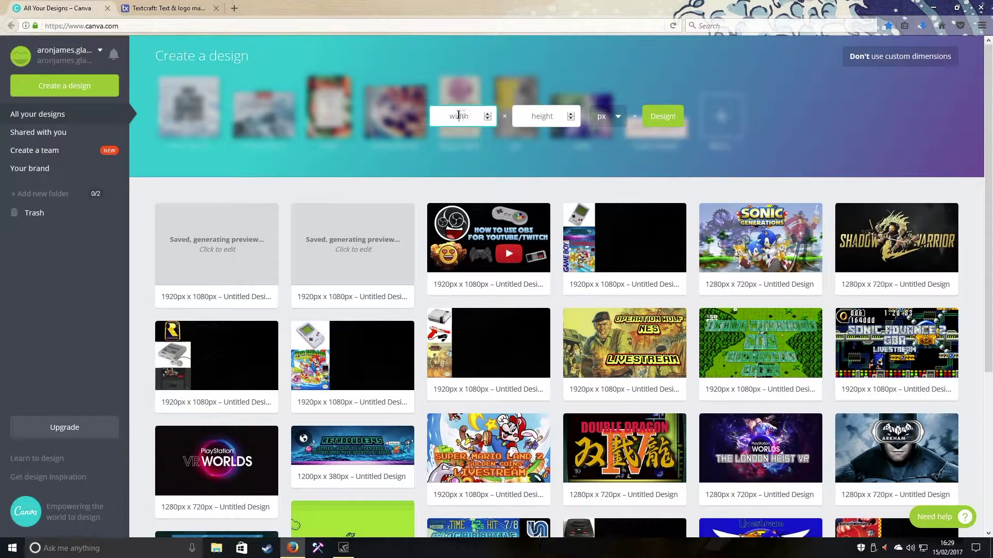
left_click(459, 116)
left_click(532, 120)
type("1")
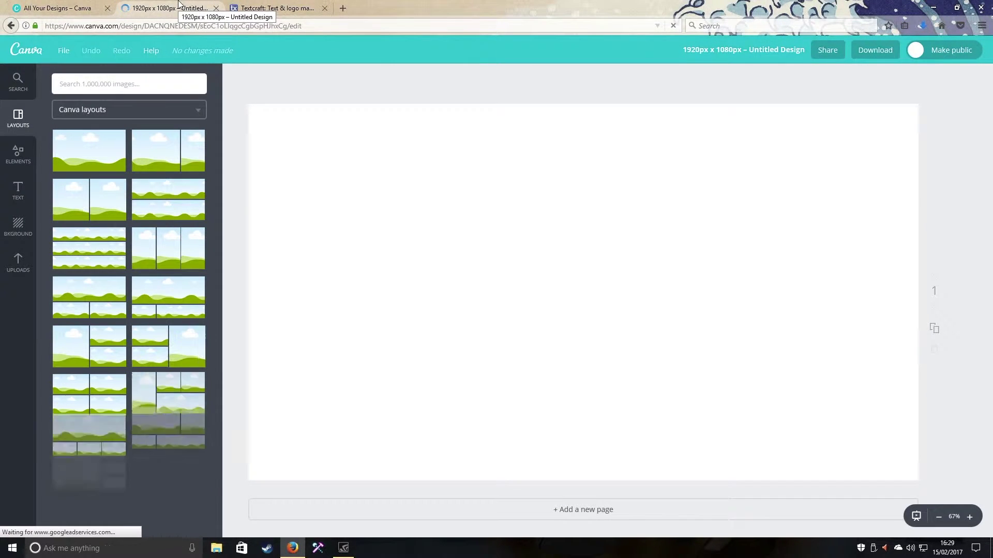
Add the uploaded Donkey Kong Country image and stretch it corner to corner across the canvas.
left_click(17, 266)
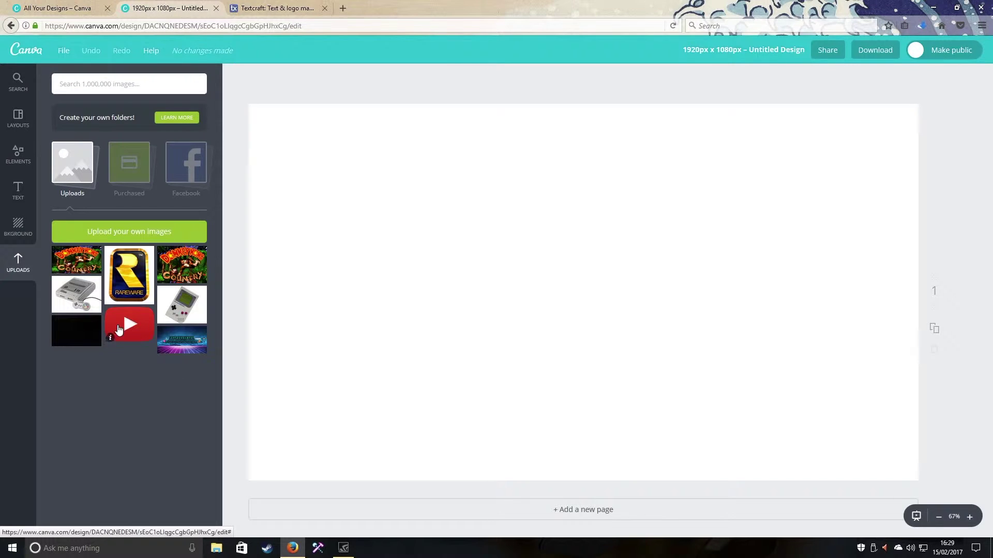
left_click(74, 264)
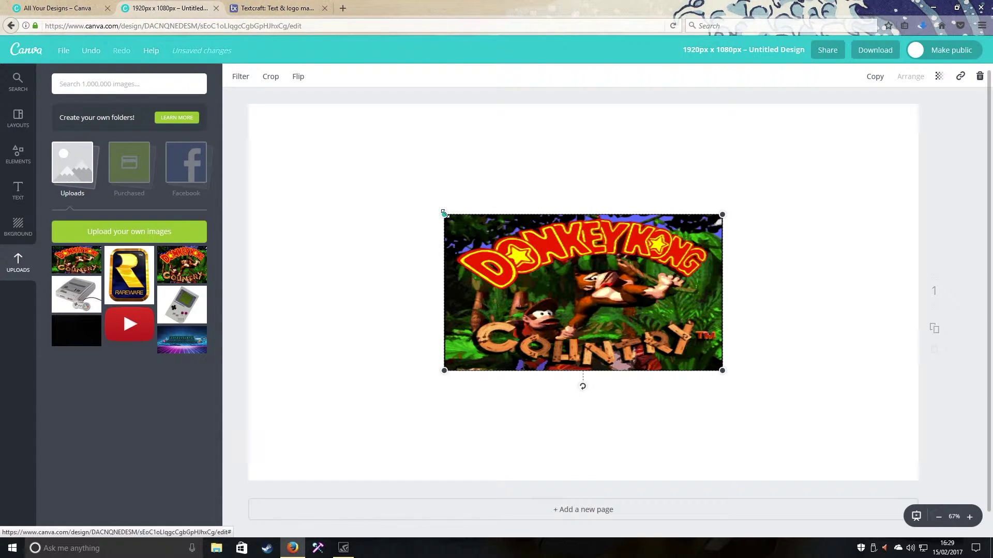
left_click_drag(443, 214, 240, 127)
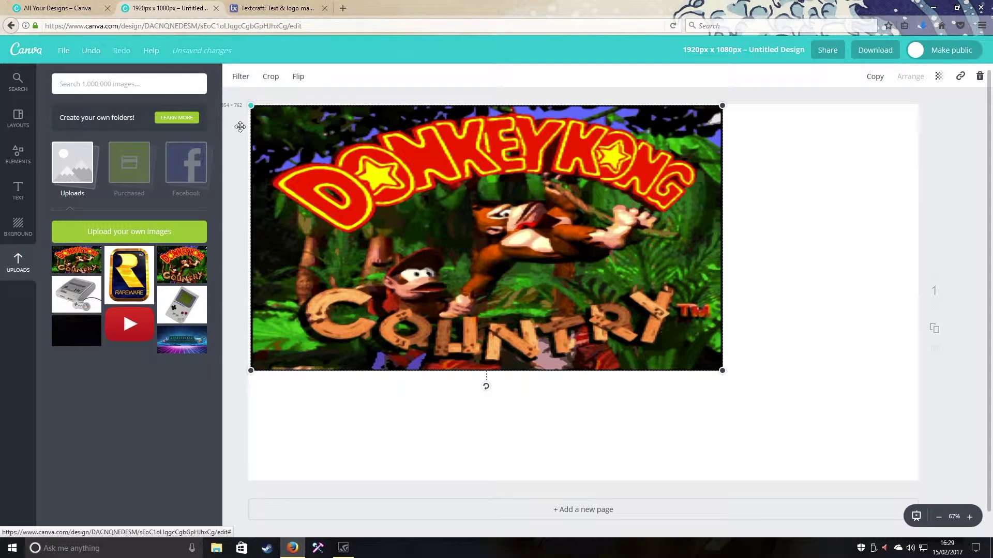
left_click_drag(721, 370, 917, 482)
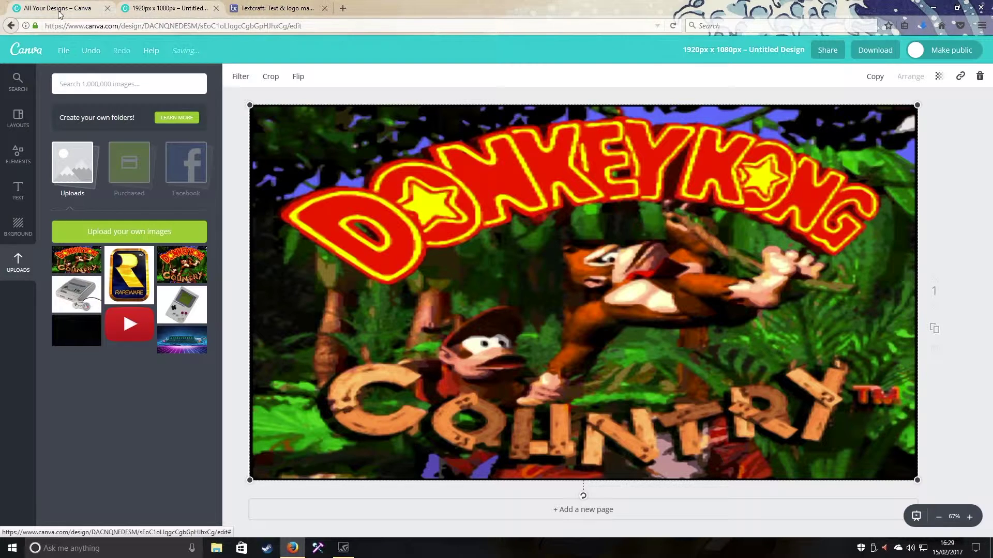
left_click(266, 9)
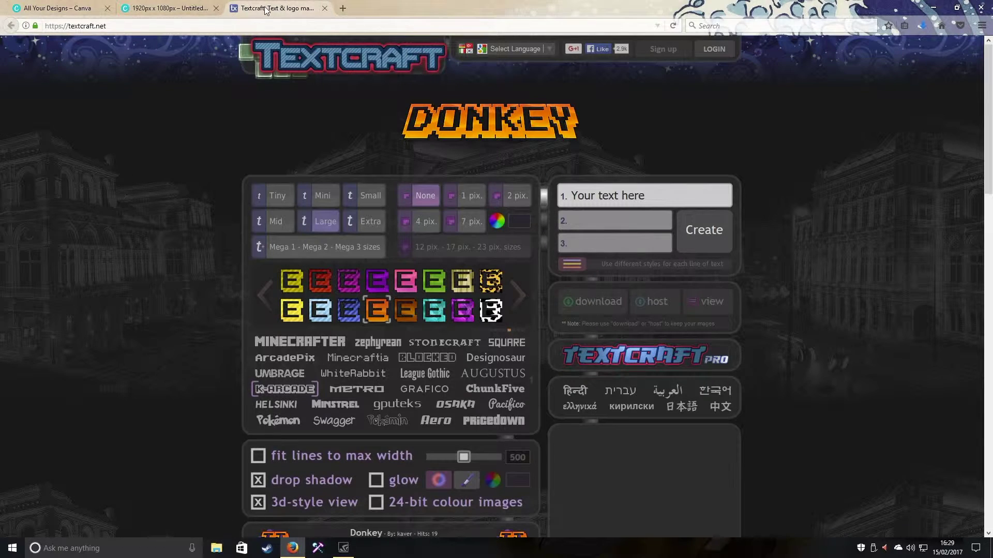
Generate a 'livestream' logo in Textcraft's Donkey style and download it as an image.
scroll(641, 473, "down", 5)
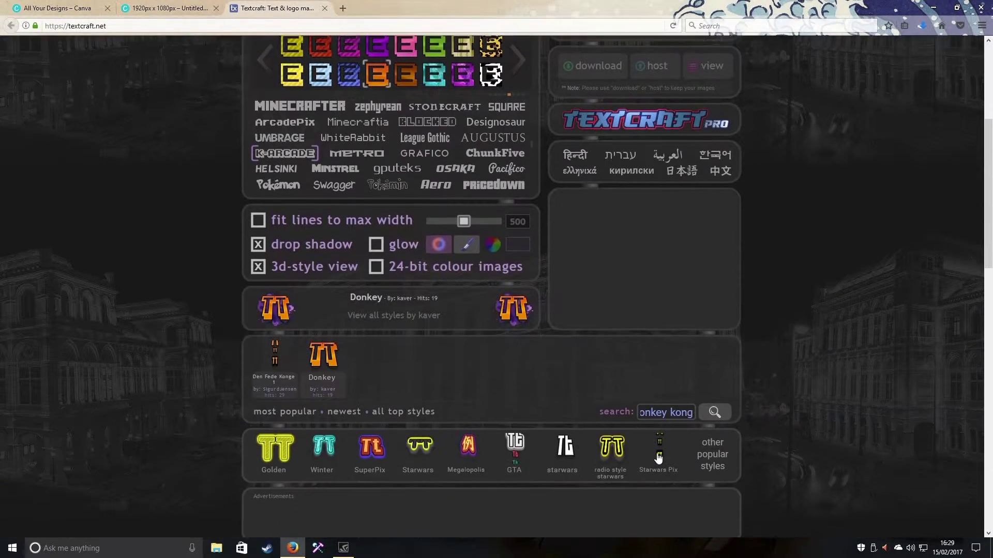
left_click(323, 356)
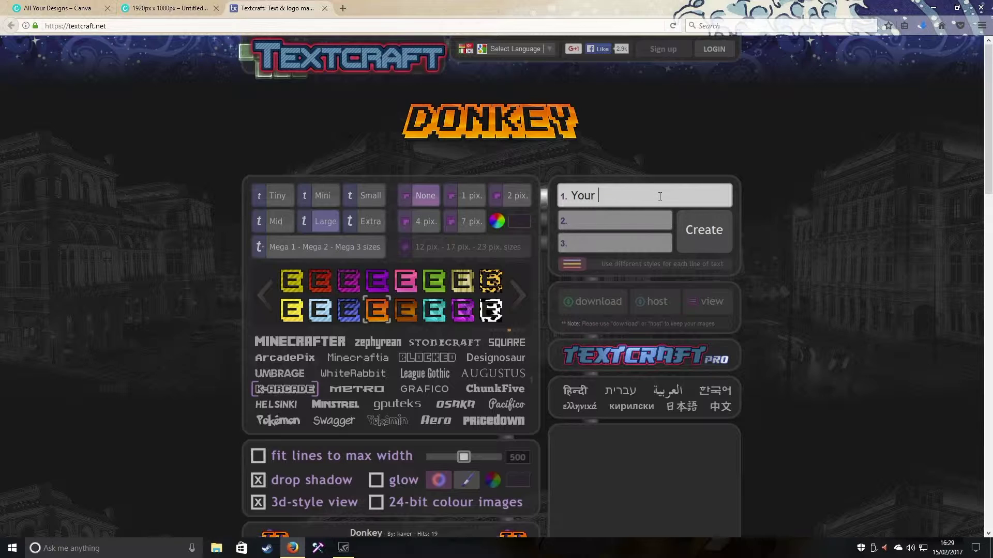
left_click(660, 196)
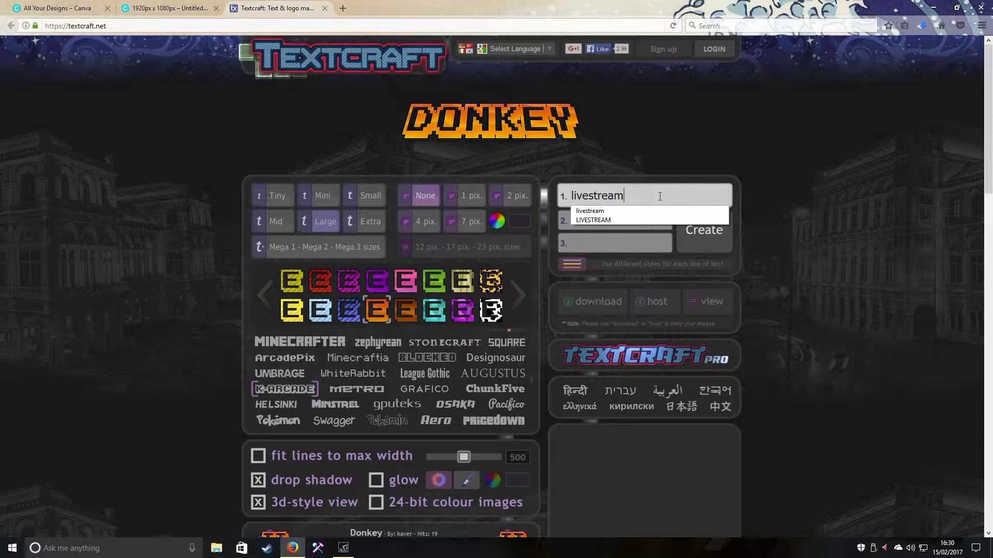
left_click(636, 211)
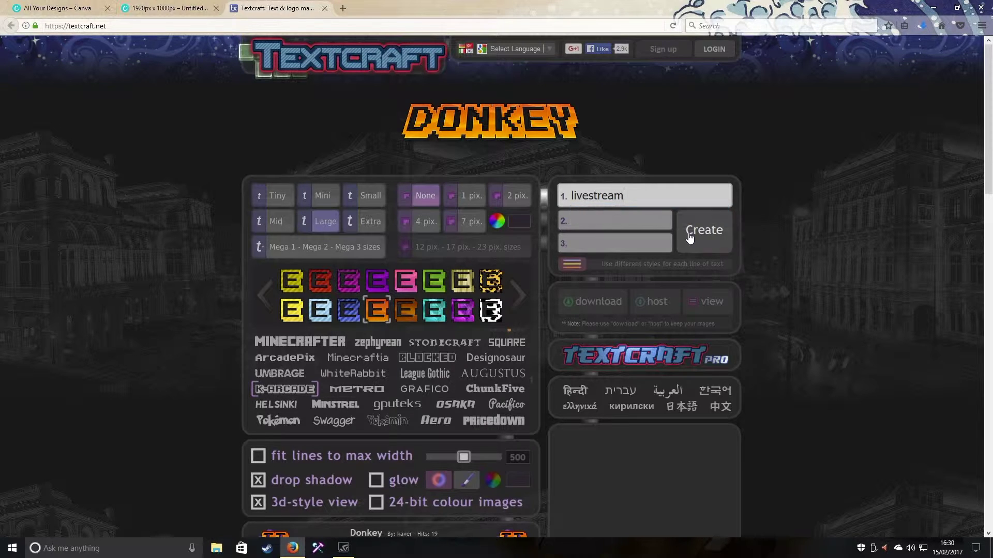
left_click(701, 238)
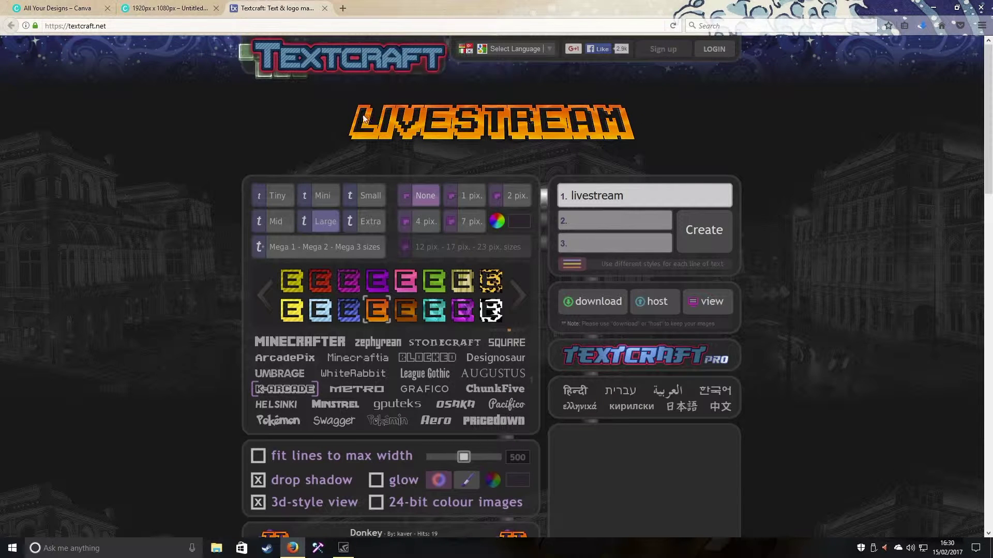
left_click(590, 308)
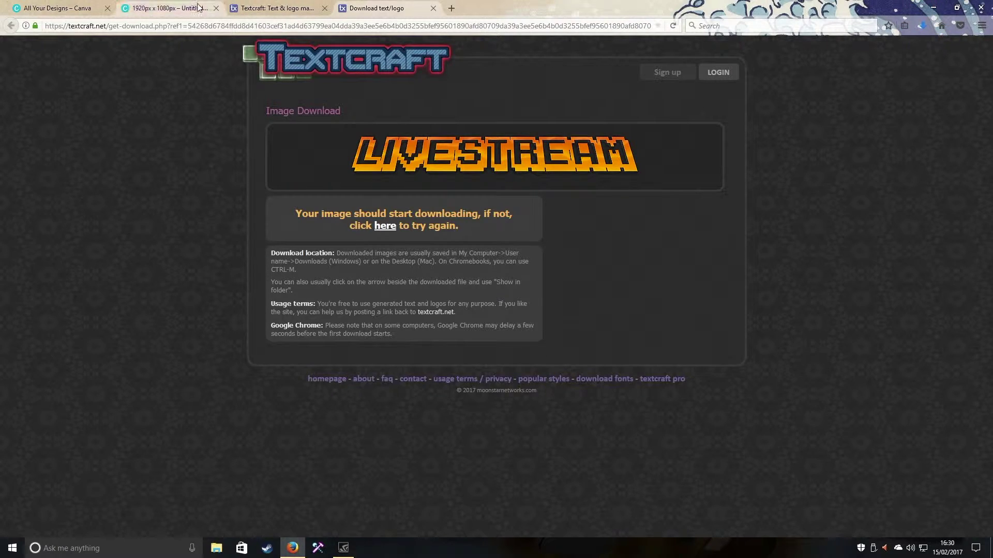
left_click(176, 9)
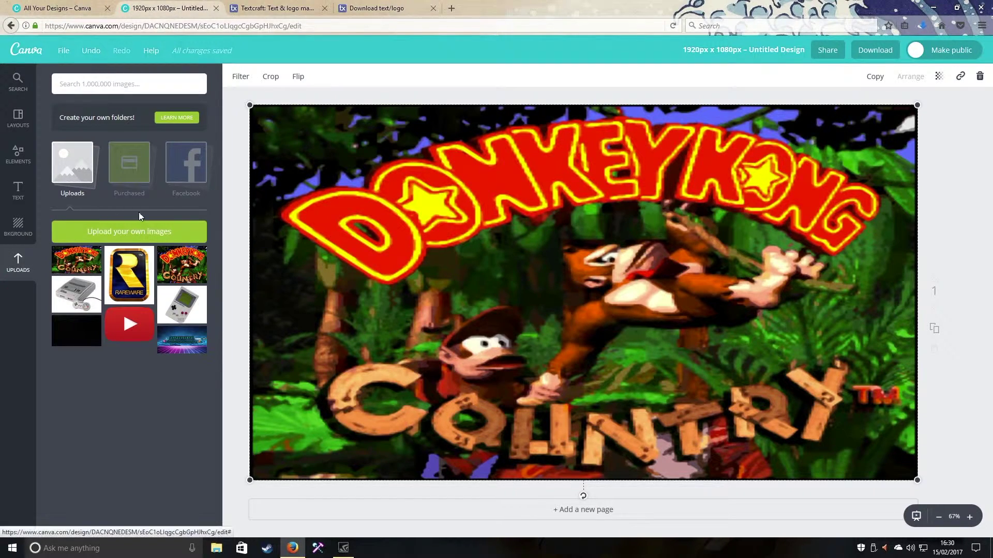
Upload livestream.png from the Downloads folder to Canva.
left_click(127, 235)
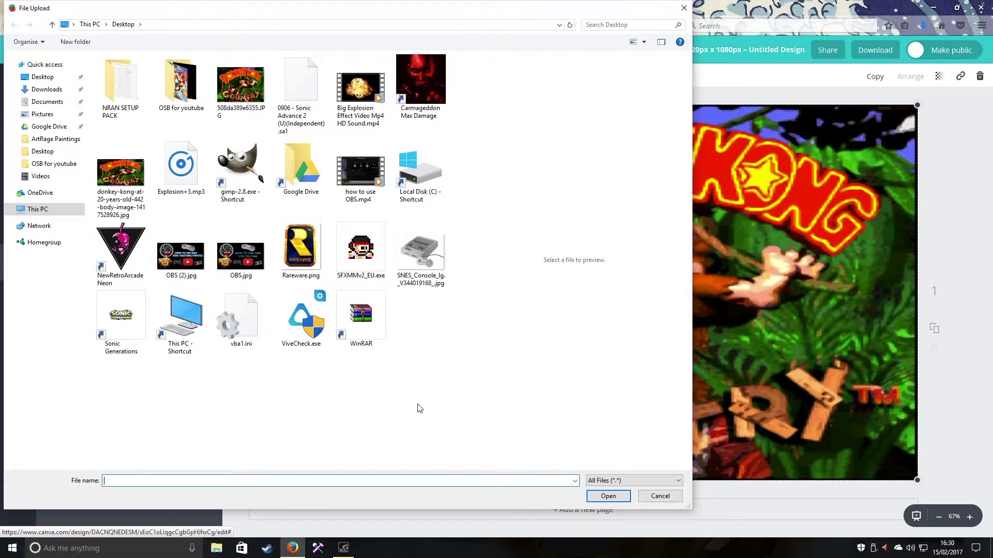
left_click(46, 90)
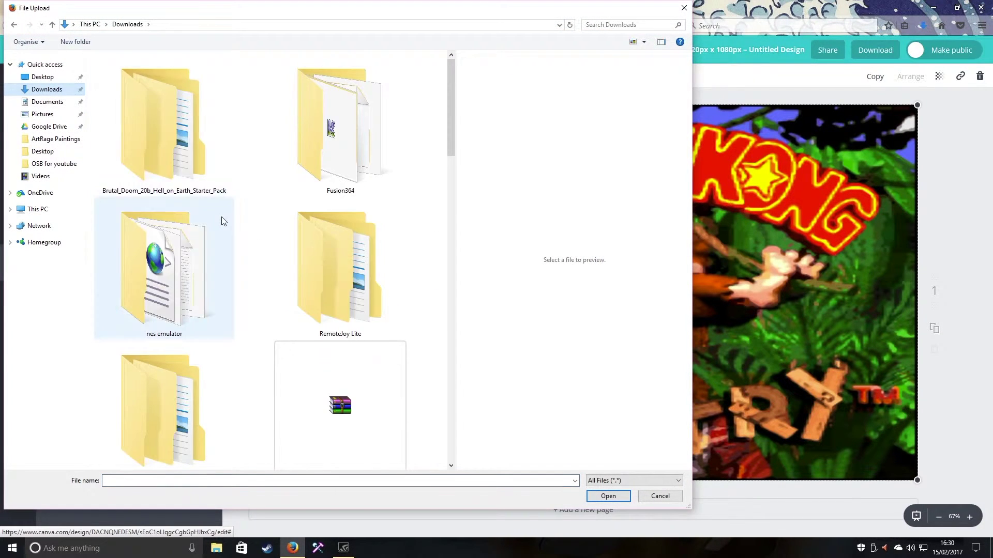
scroll(222, 221, "down", 10)
scroll(223, 221, "up", 5)
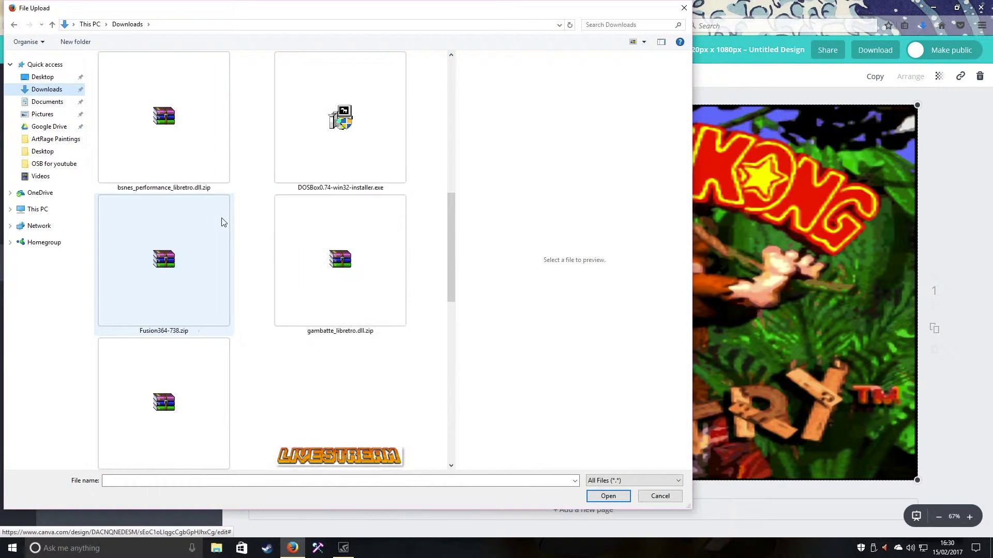
left_click(379, 429)
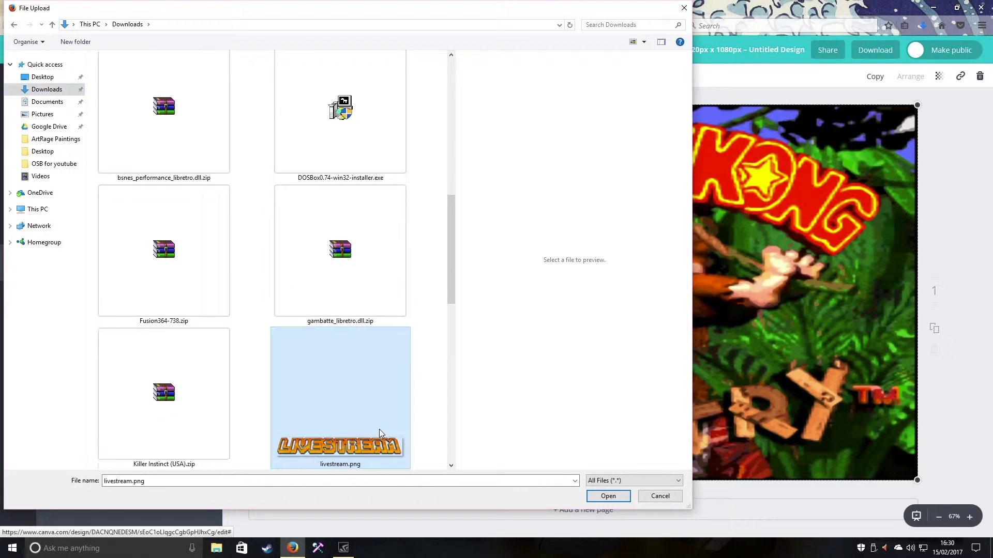
left_click(608, 496)
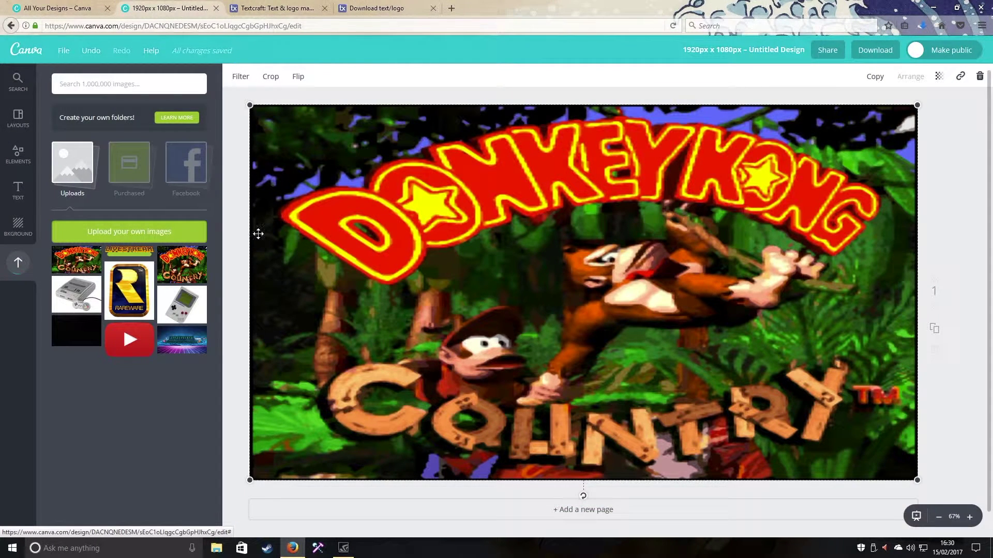
Place the LIVESTREAM logo enlarged between DONKEY KONG and COUNTRY.
left_click(129, 250)
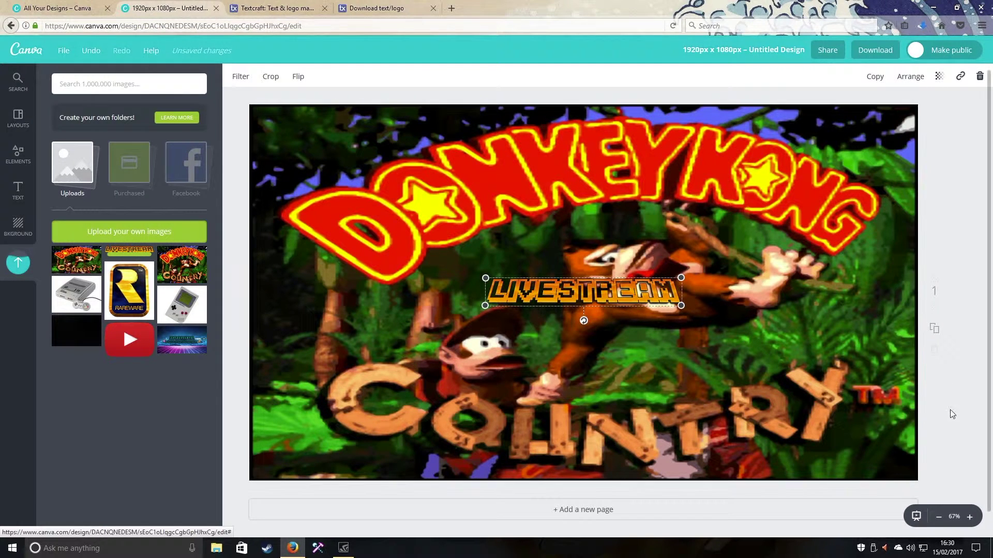
left_click_drag(566, 300, 597, 346)
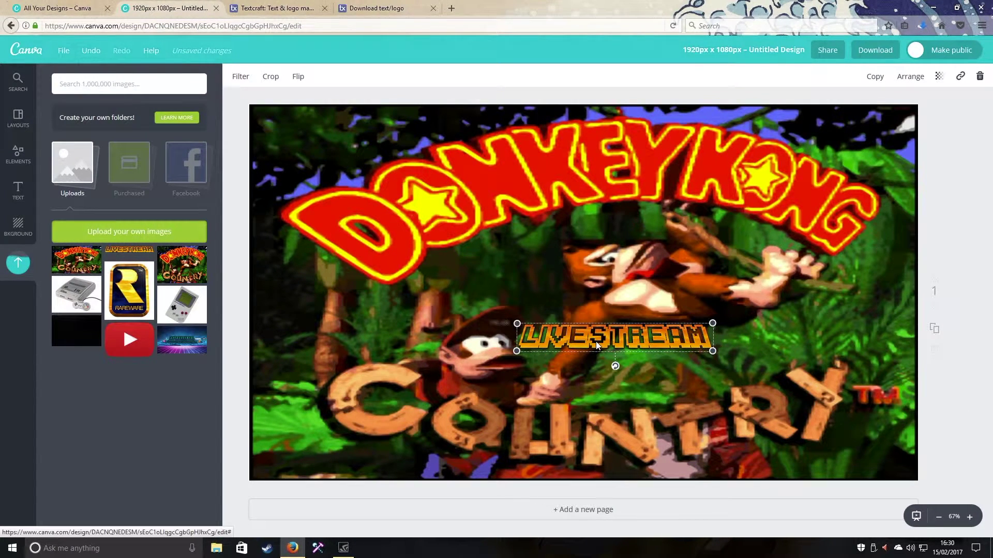
left_click_drag(517, 323, 407, 302)
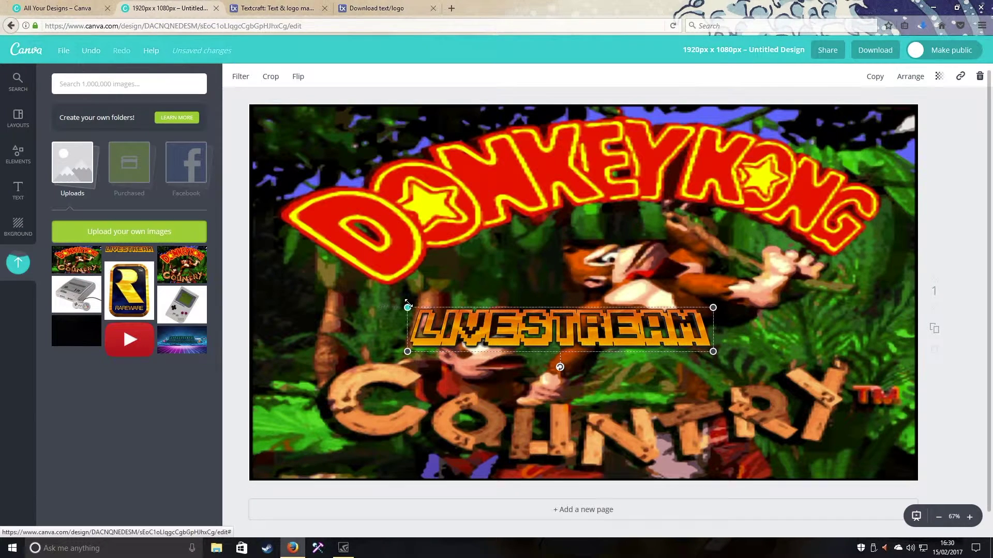
left_click_drag(713, 352, 781, 378)
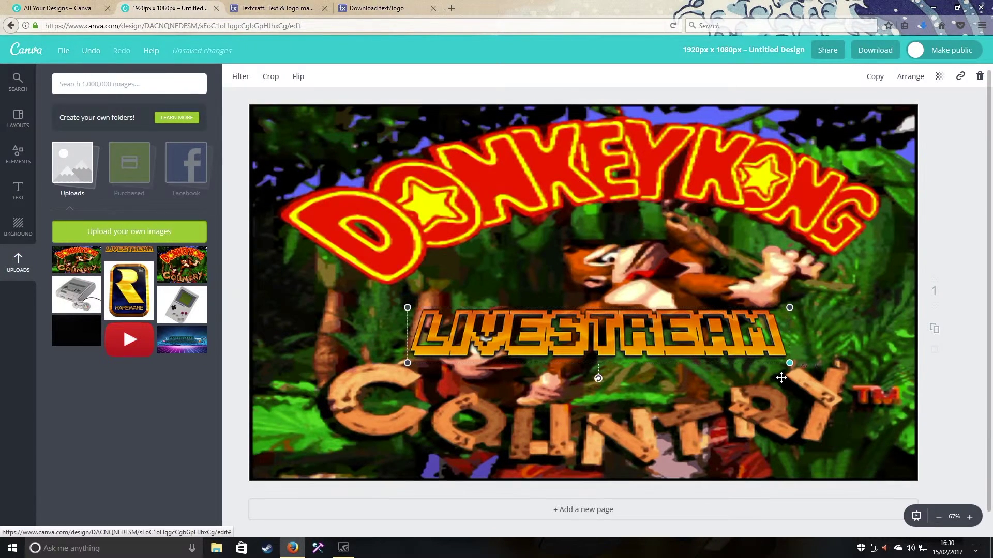
left_click_drag(677, 360, 684, 359)
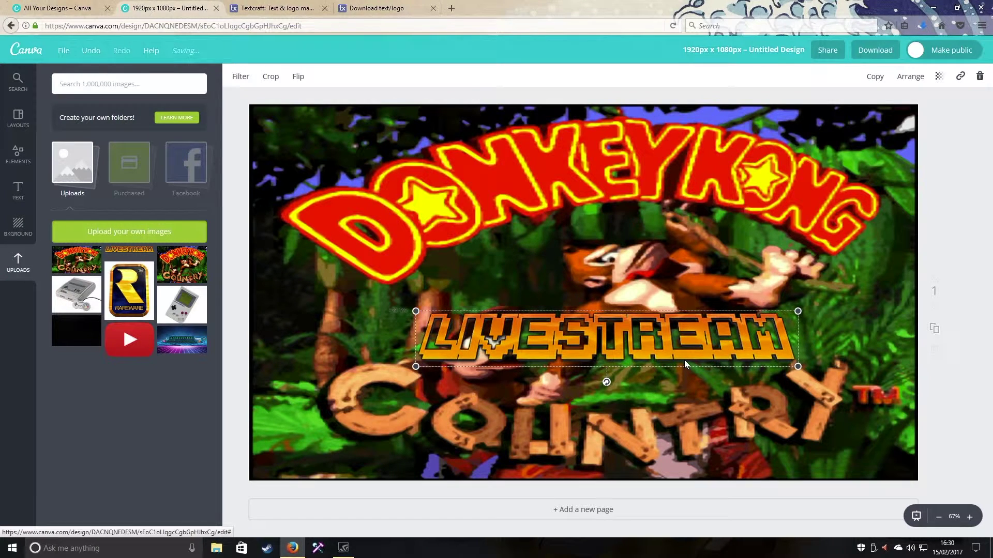
left_click(836, 305)
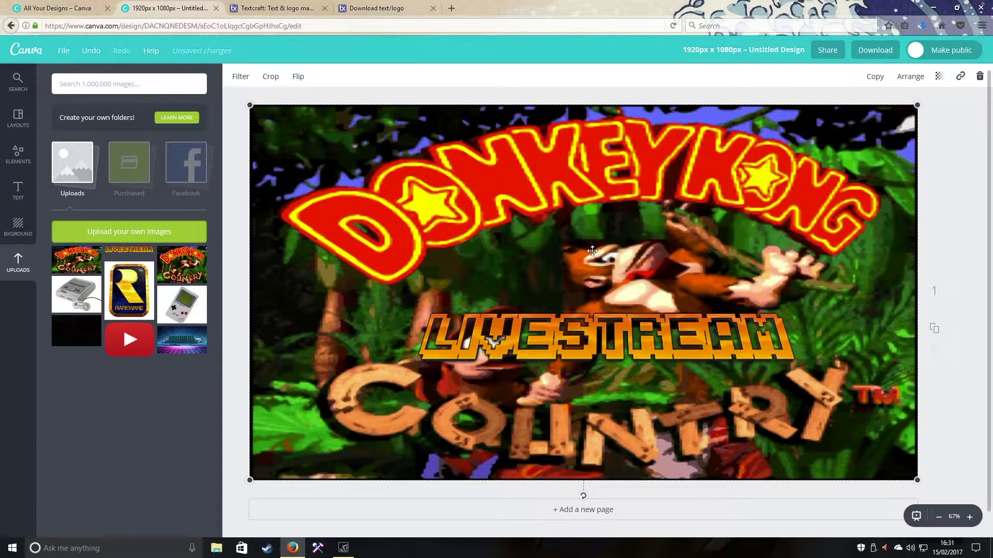
Open the Download panel for the finished design.
left_click(869, 49)
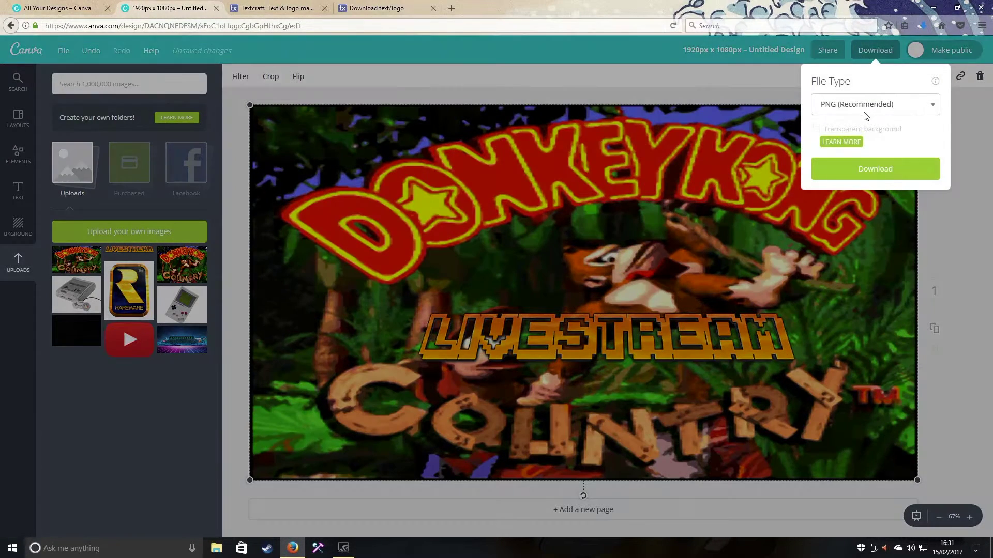
Download the design with JPG as the file type.
left_click(865, 112)
left_click(825, 122)
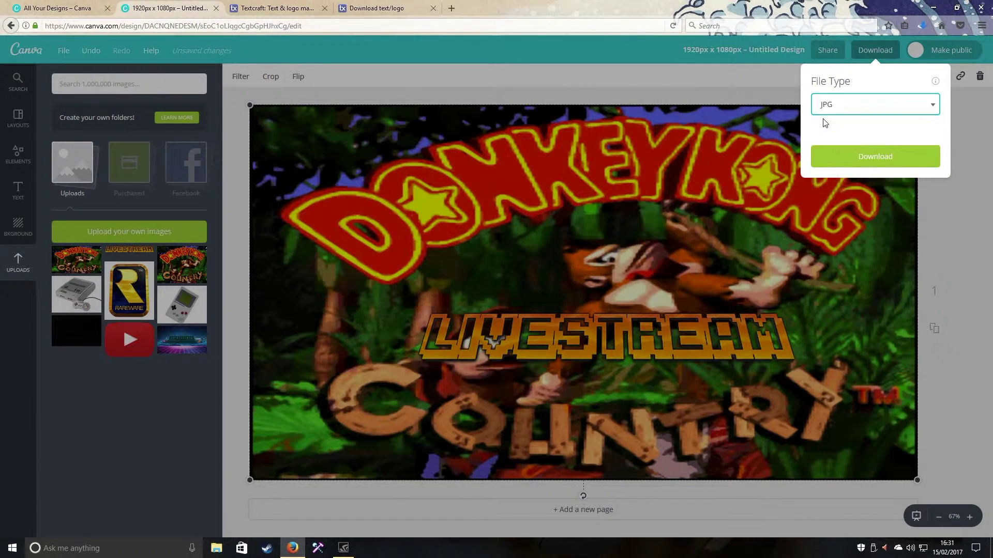
left_click(887, 154)
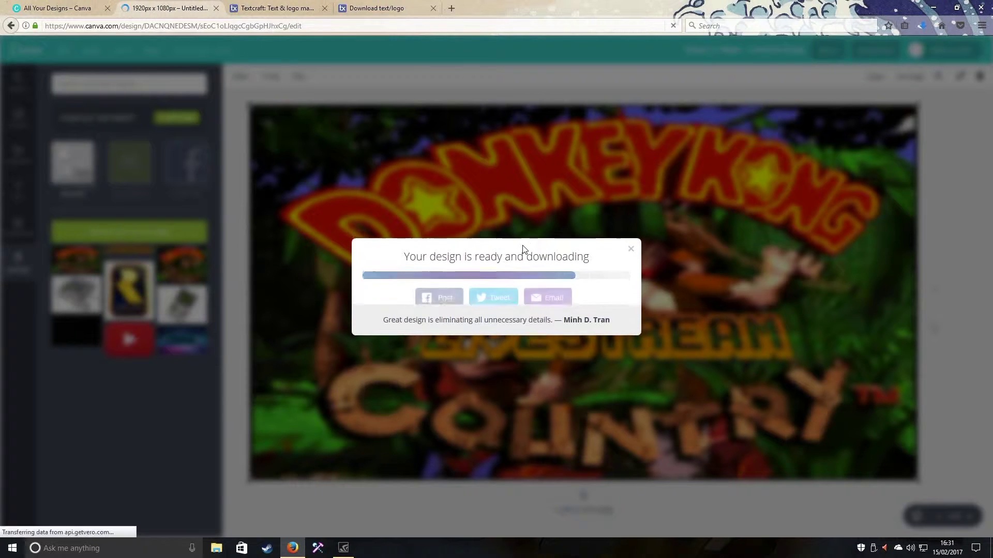
left_click(632, 245)
Delete the Donkey Kong image and LIVESTREAM text, then add the black uploaded image.
right_click(597, 237)
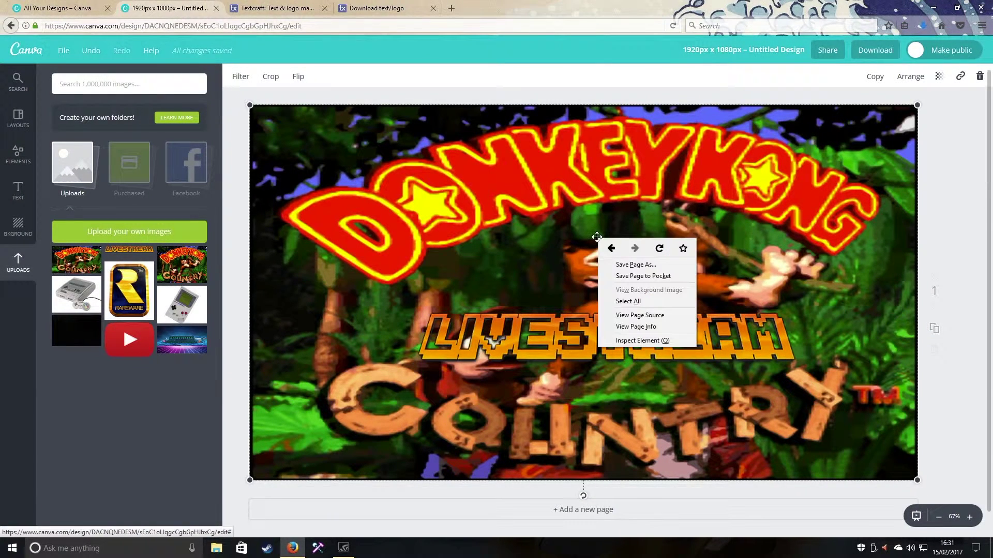
left_click(454, 198)
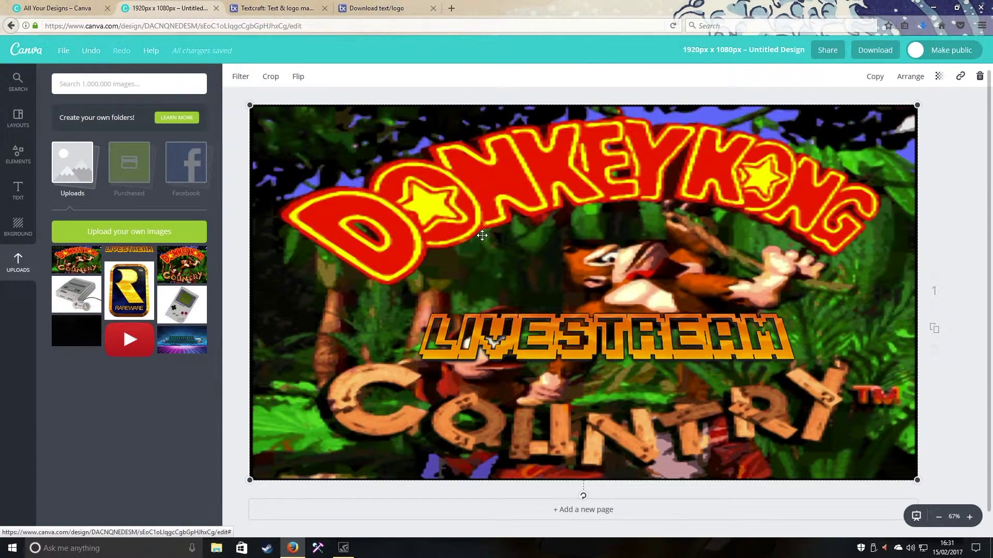
key("Delete")
left_click(555, 337)
key("Delete")
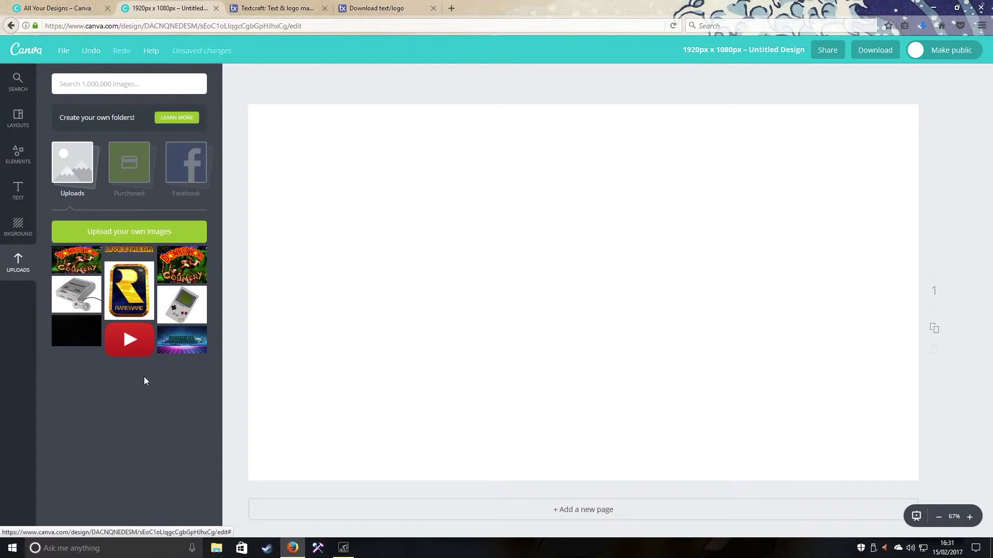
left_click(73, 341)
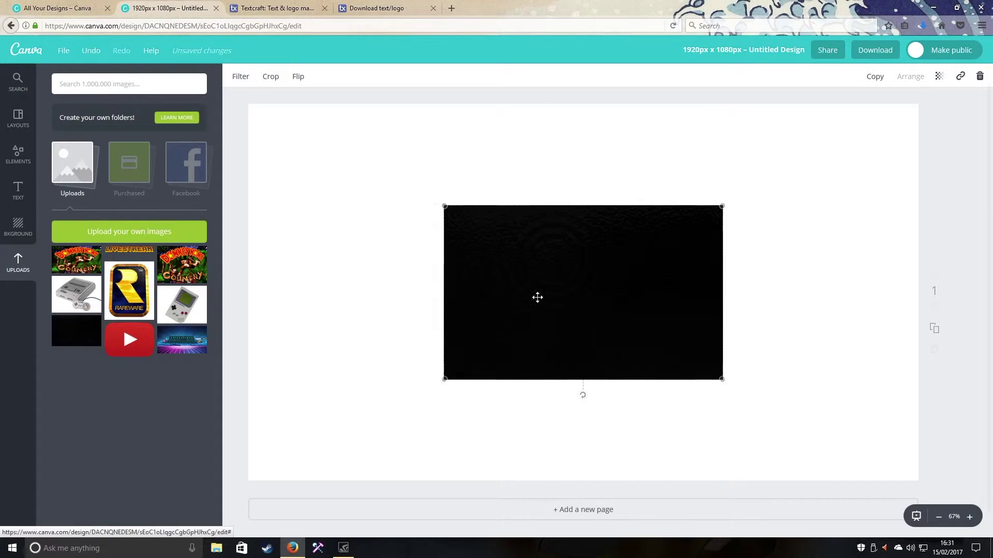
Drag the black image's corners out to the top, left and right page edges.
left_click_drag(731, 201, 889, 101)
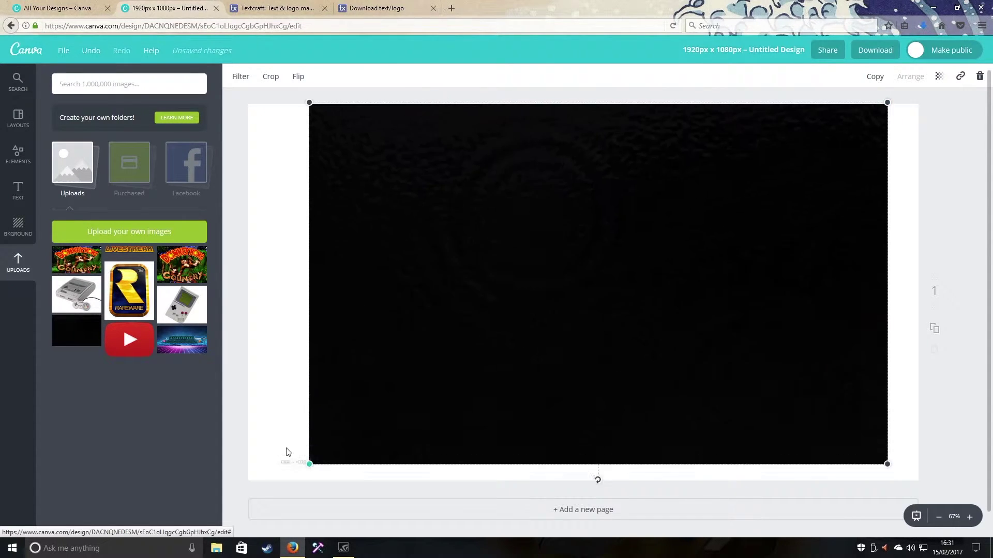
left_click_drag(288, 451, 230, 476)
left_click_drag(888, 507, 933, 505)
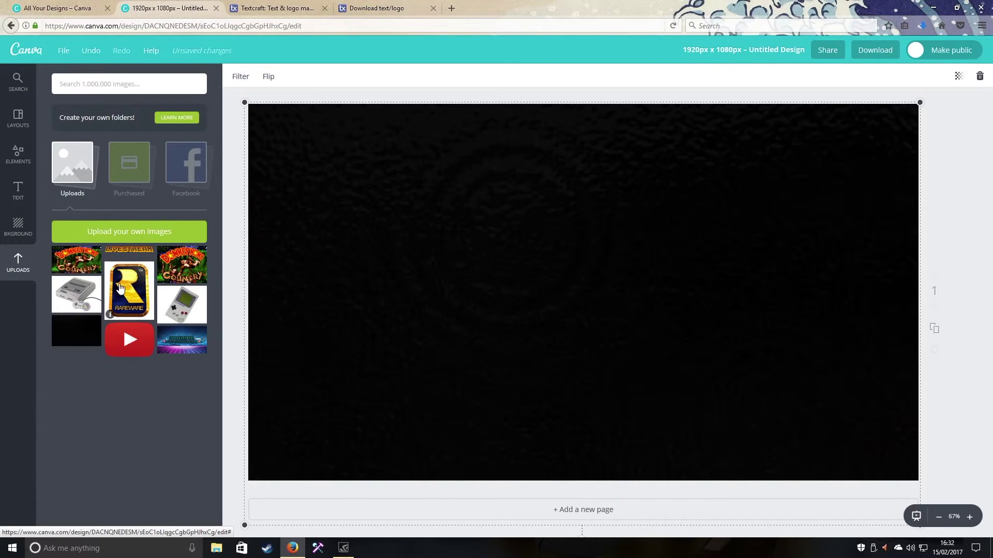
Add the SNES console image shrunk into the top-left corner, then add the Rareware logo.
left_click(93, 295)
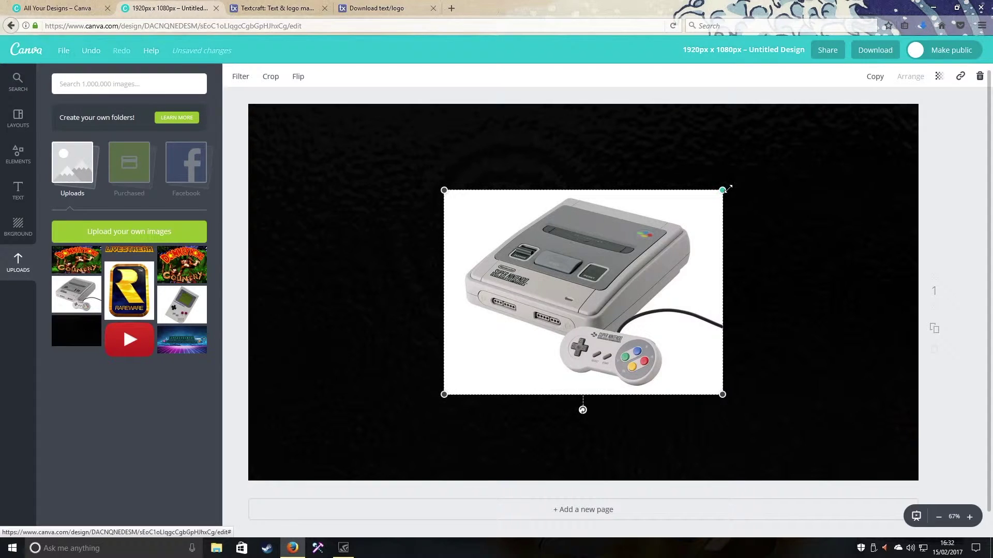
left_click_drag(724, 189, 581, 296)
left_click_drag(557, 359, 362, 176)
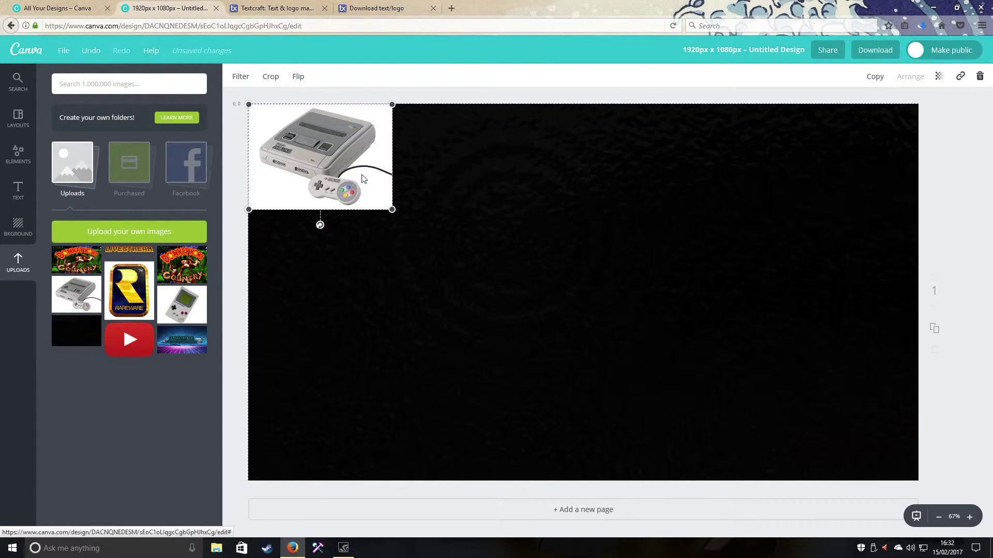
left_click_drag(392, 210, 374, 210)
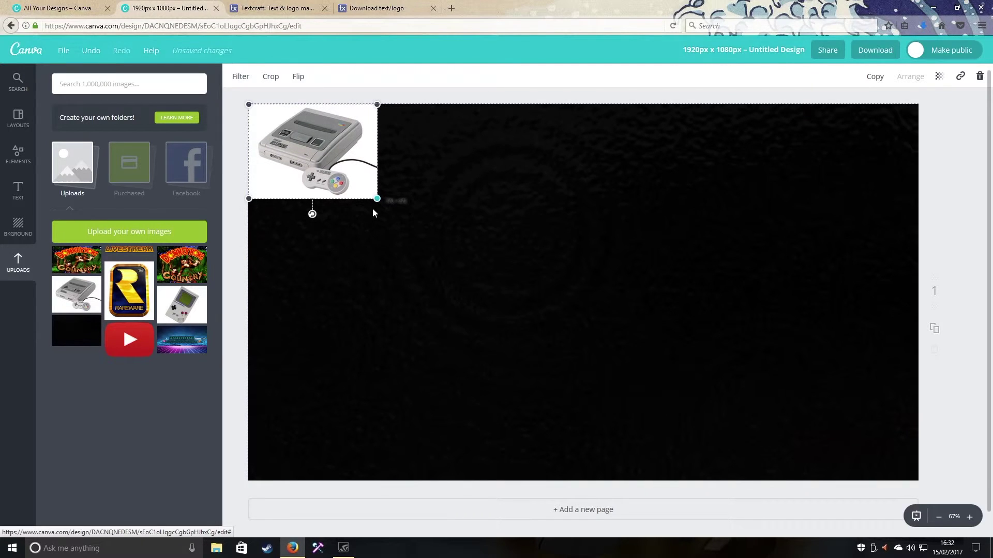
left_click(522, 256)
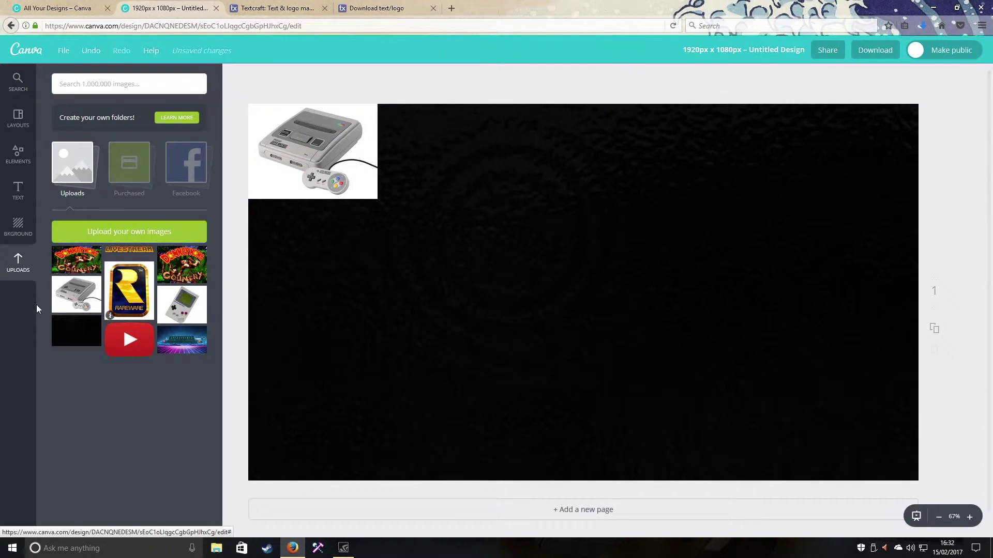
left_click(131, 288)
Move the Rareware logo beneath the SNES image and enlarge it to match its width.
left_click_drag(584, 299, 314, 280)
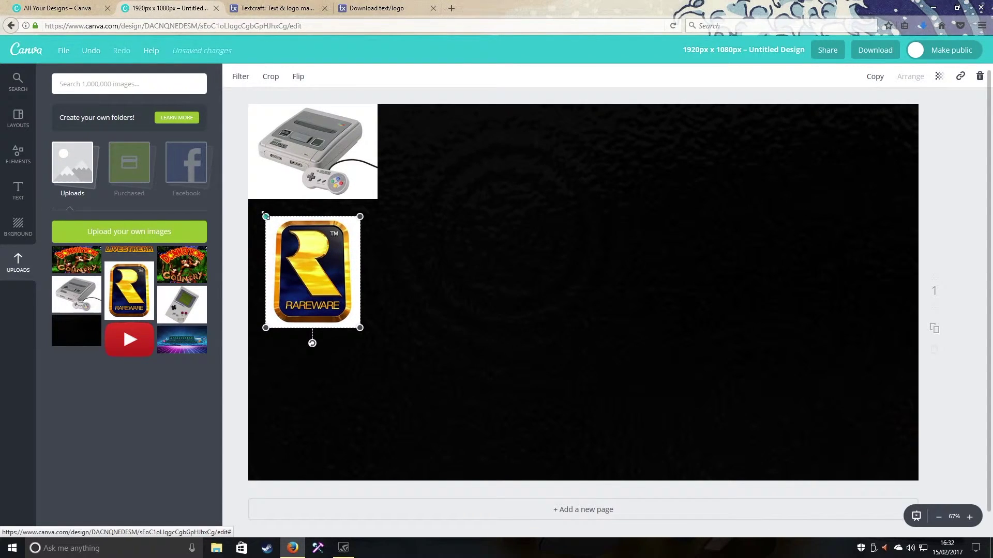
left_click_drag(265, 216, 242, 199)
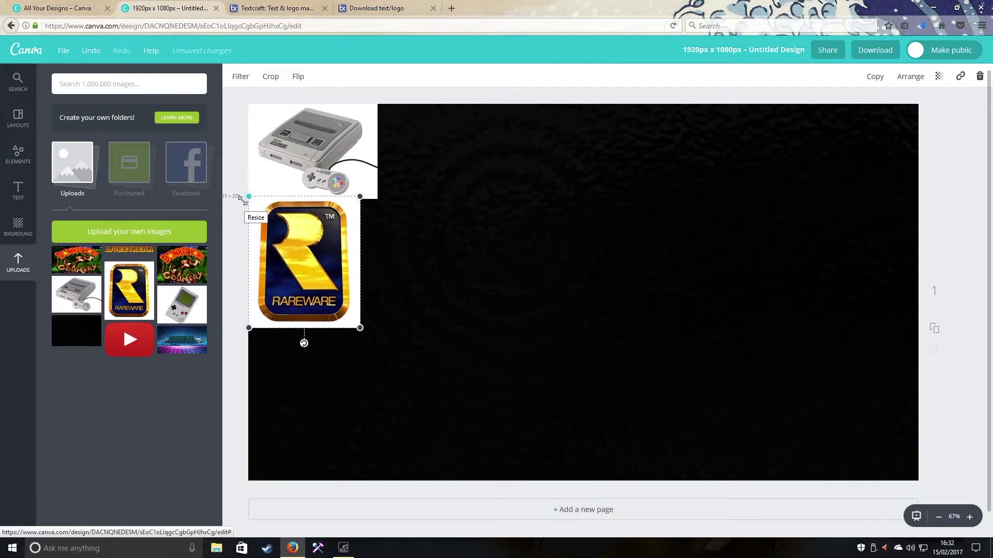
left_click_drag(362, 331, 392, 343)
left_click(457, 279)
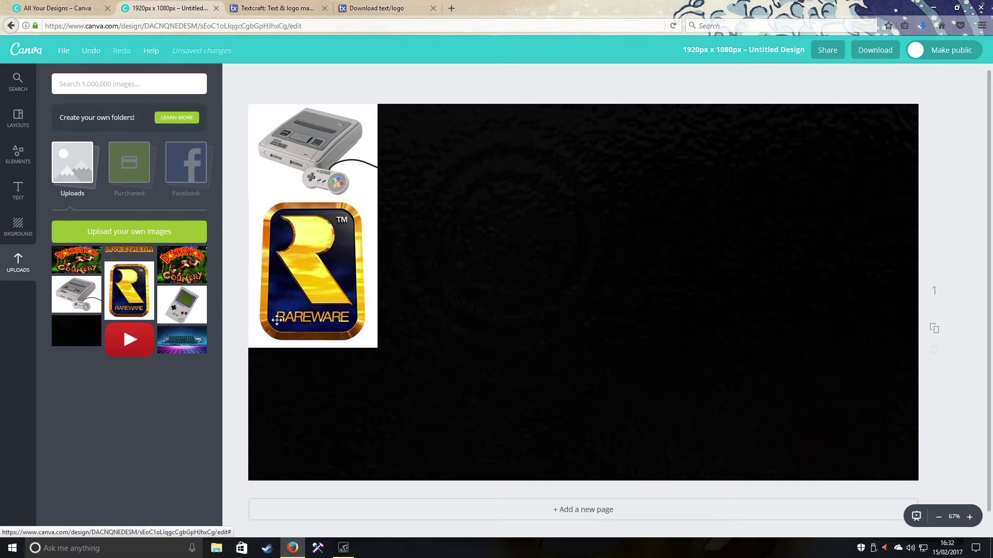
Add the retro neon grid banner from Uploads and shrink it toward the left column.
left_click(181, 339)
left_click_drag(655, 330, 416, 454)
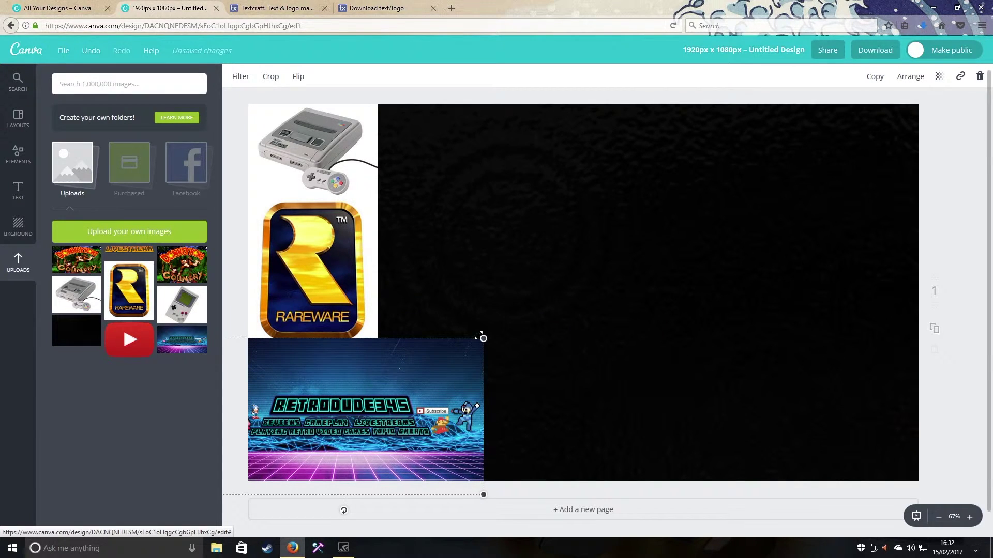
left_click_drag(478, 336, 390, 377)
left_click_drag(357, 423, 380, 430)
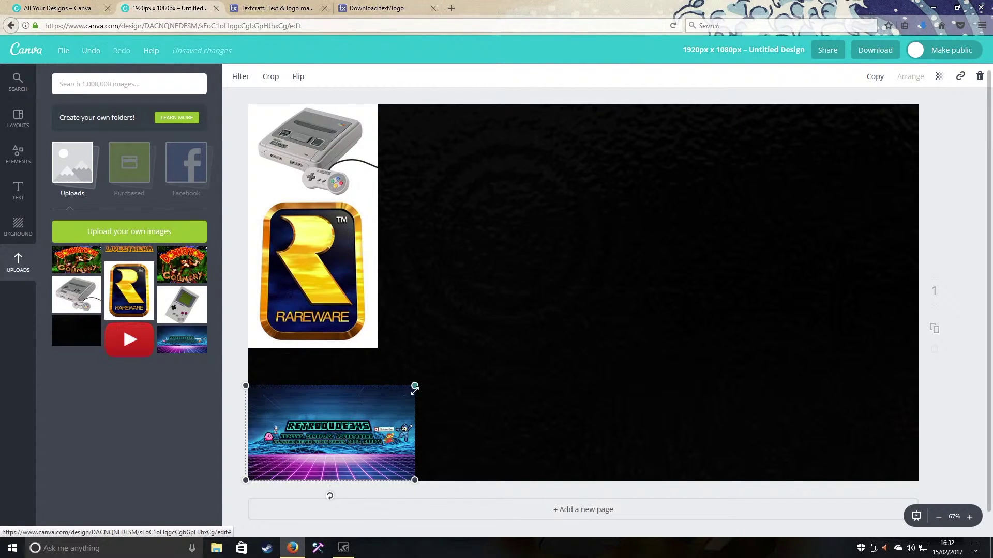
Fit the banner to the column width directly under the Rareware logo, then add the YouTube logo.
left_click_drag(415, 386, 376, 399)
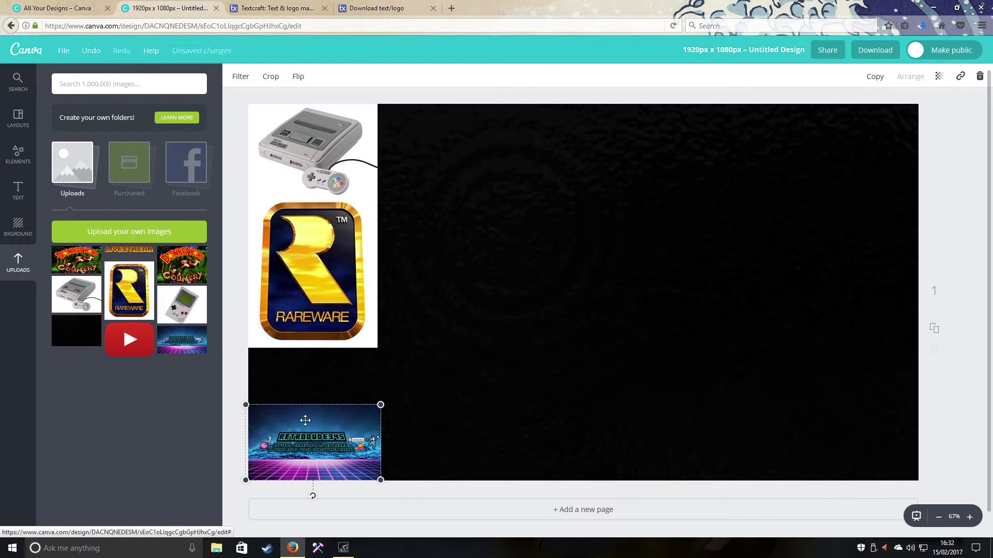
left_click_drag(315, 424, 313, 367)
left_click_drag(380, 348, 337, 372)
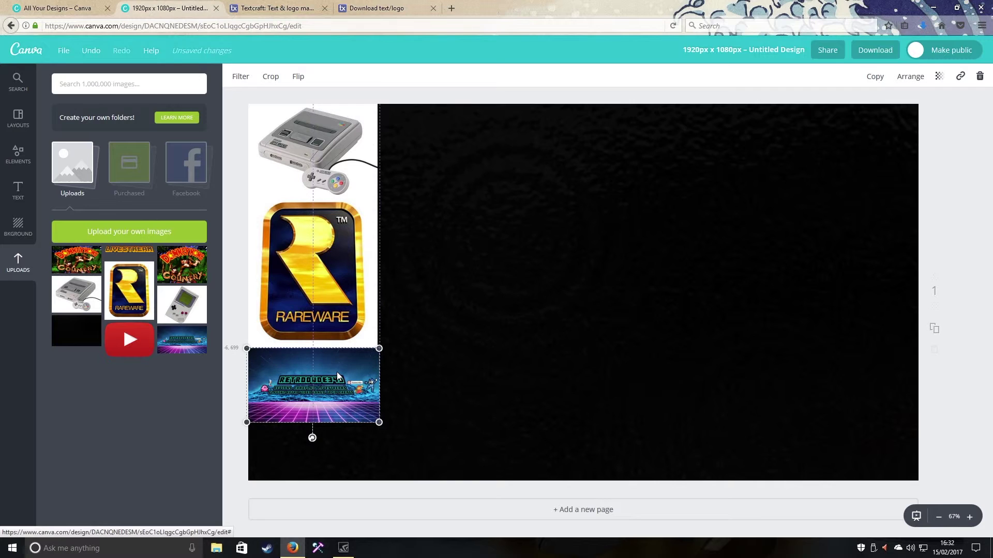
left_click(507, 383)
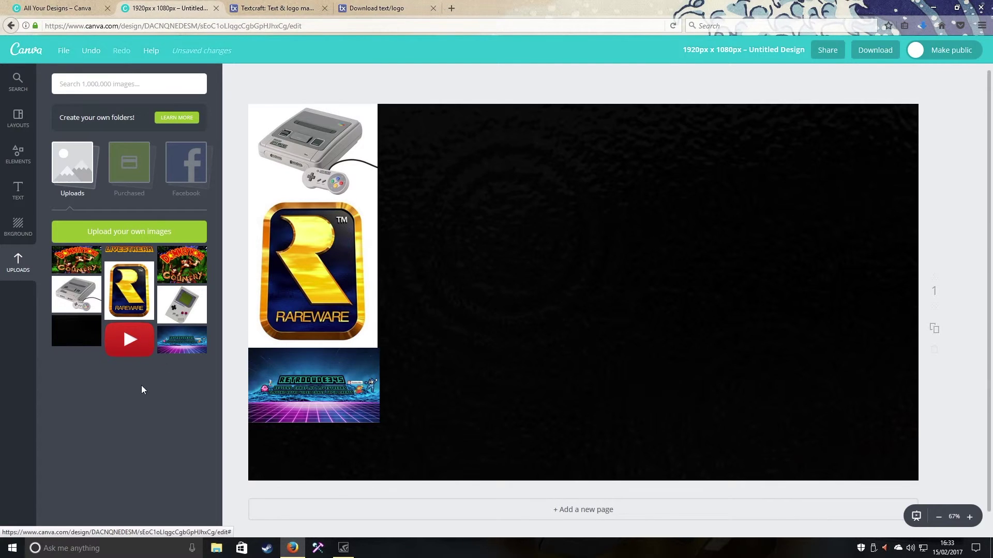
left_click(124, 341)
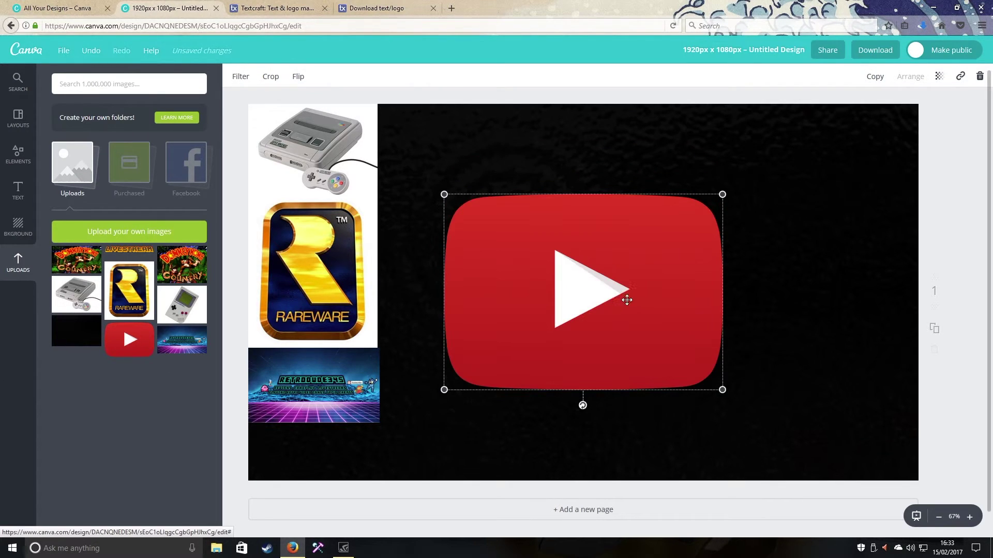
Shrink the YouTube logo and place it at the bottom-left, beneath the neon grid banner.
left_click_drag(717, 190, 545, 319)
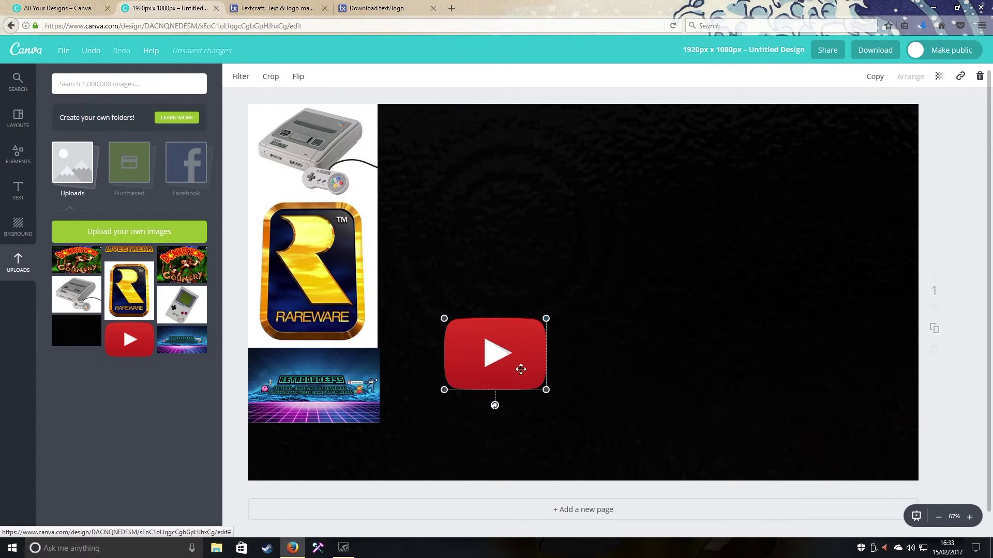
left_click_drag(511, 362, 316, 458)
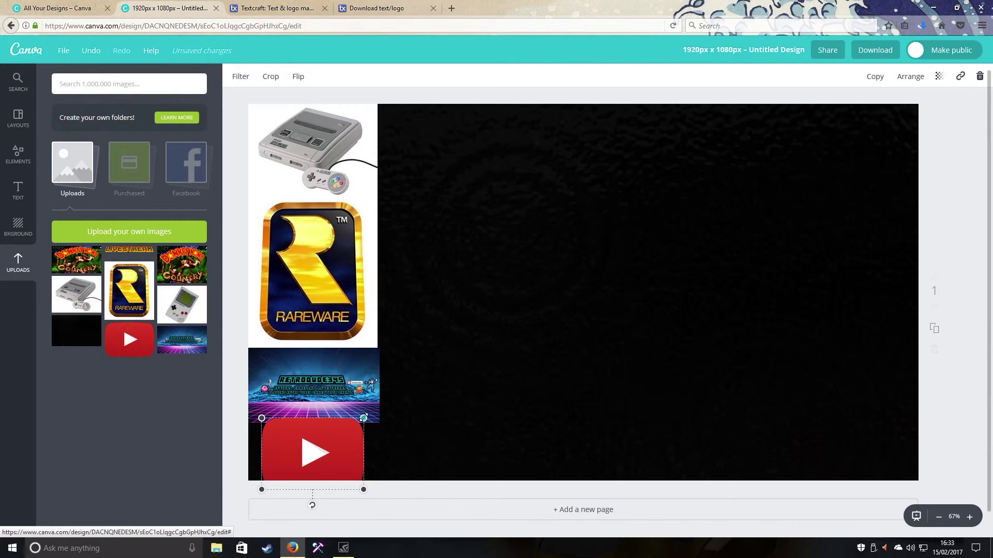
left_click_drag(364, 418, 303, 448)
left_click(474, 464)
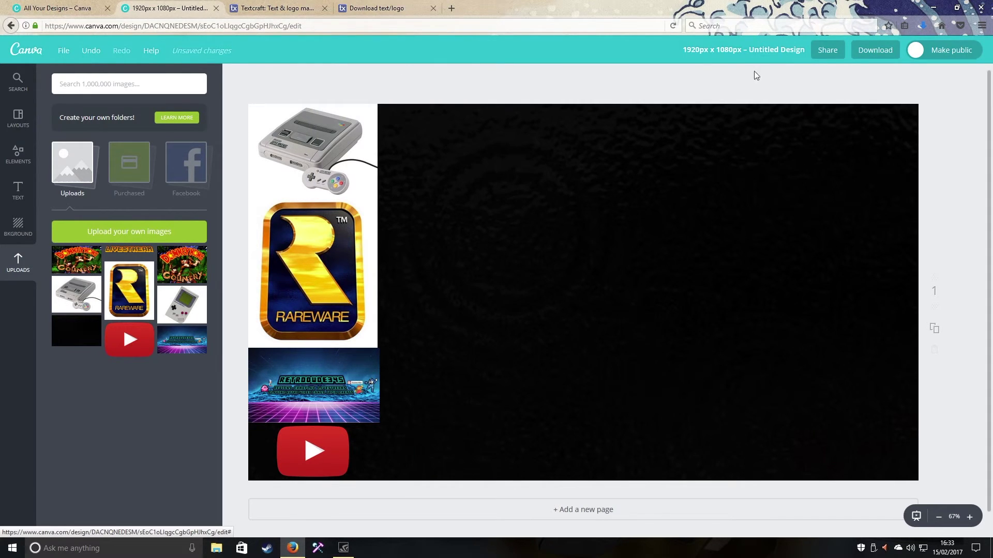
Download the design as a JPG file and dismiss the download-ready message.
left_click(882, 45)
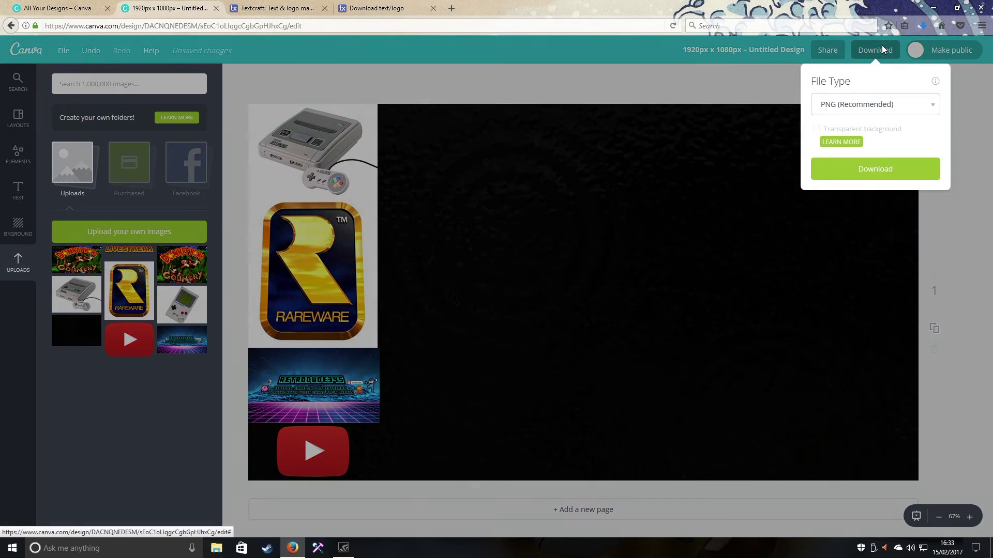
left_click(852, 105)
left_click(839, 138)
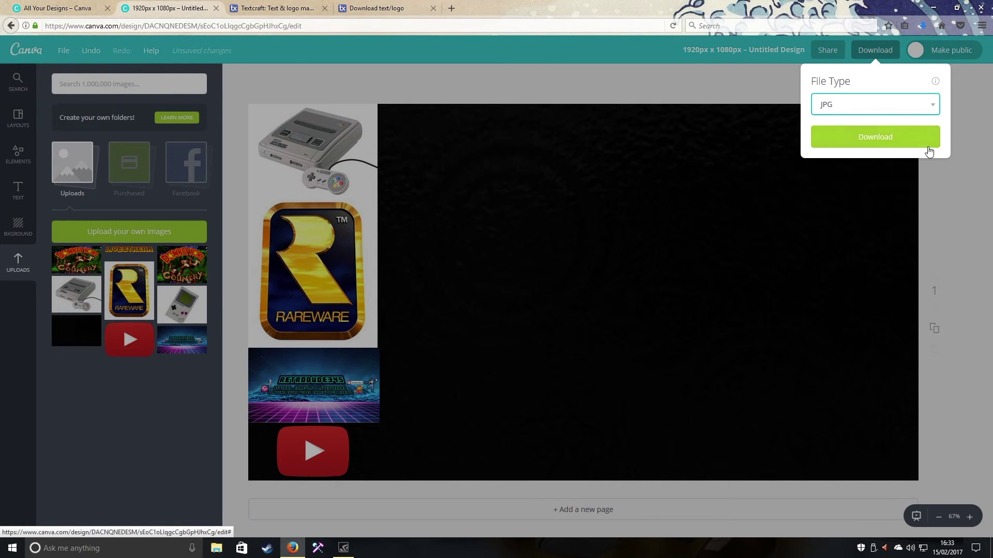
left_click(874, 135)
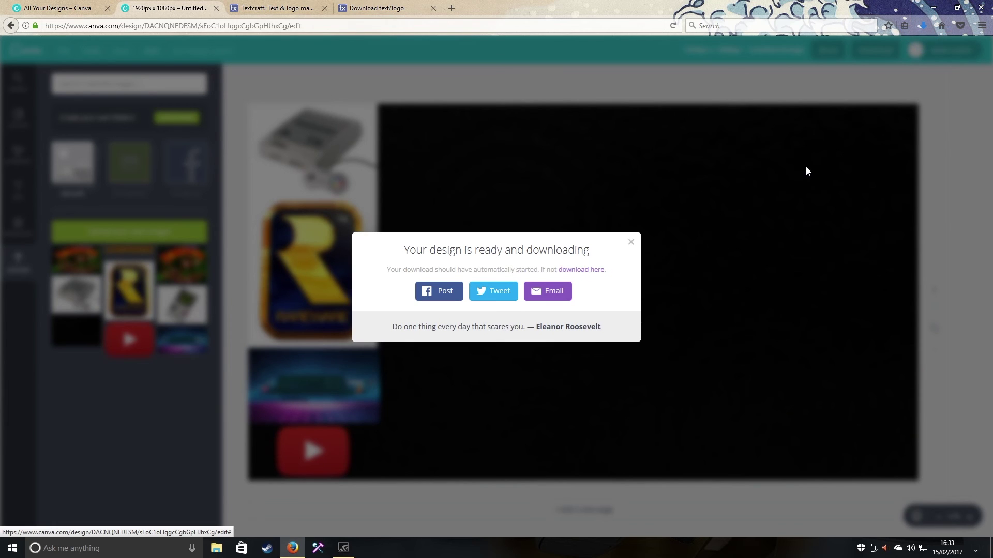
left_click(631, 241)
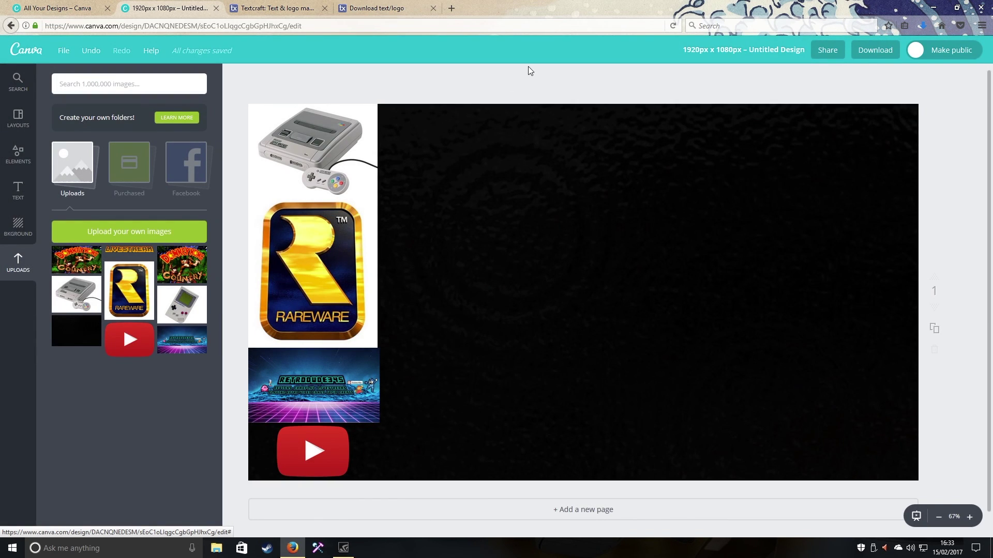